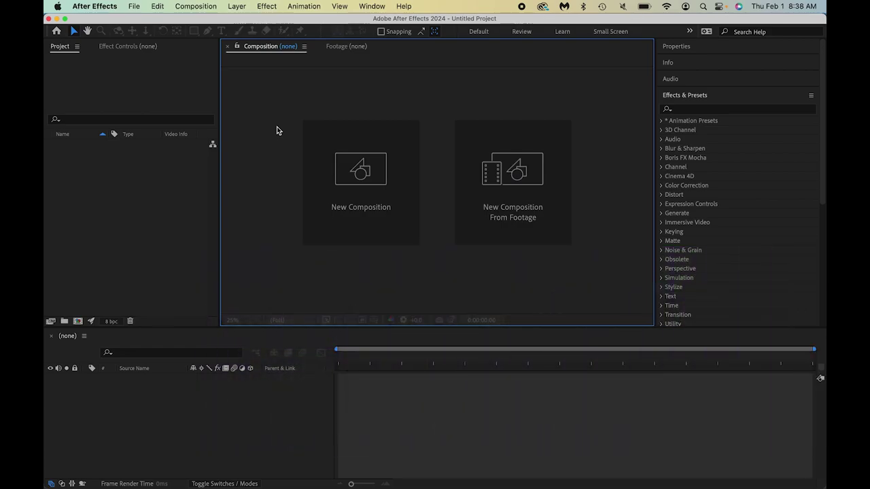
Step: Look through the File menu's new-item options, then close it without choosing anything
left_click(135, 7)
mouse_move(139, 23)
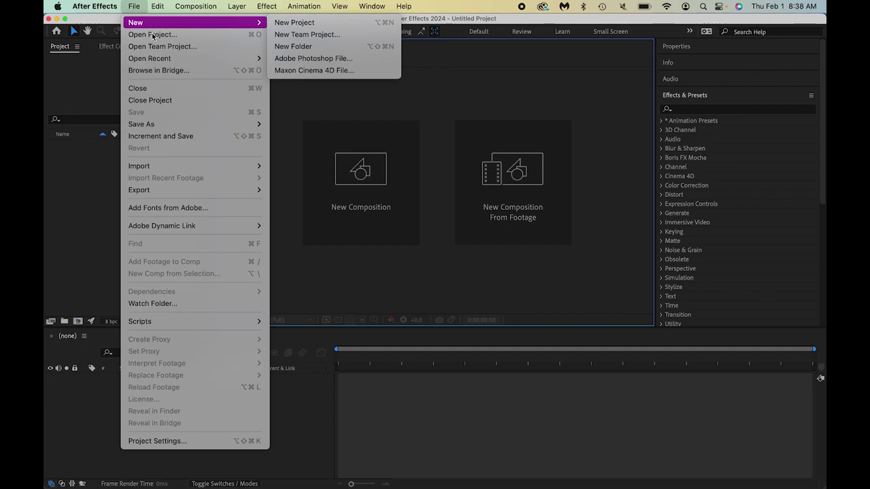
left_click(117, 140)
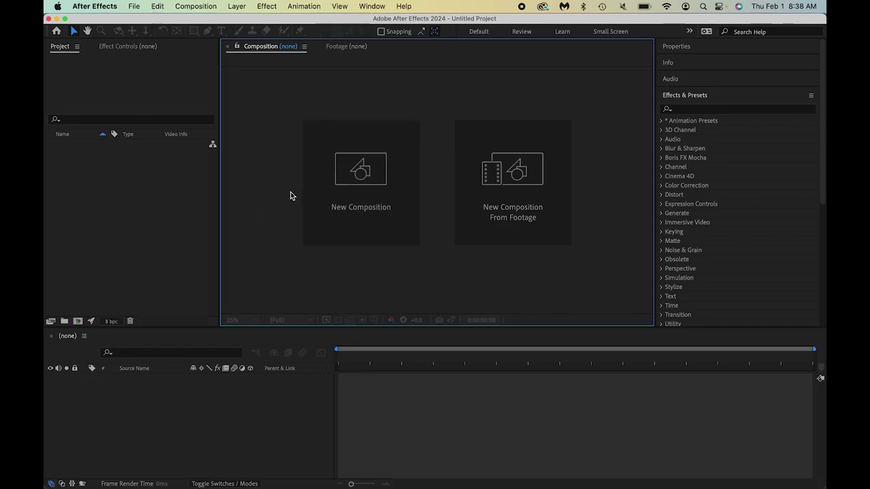
Step: Start a new composition and accept 1920×1080, 29.97 fps, 30 seconds with a black background
left_click(361, 211)
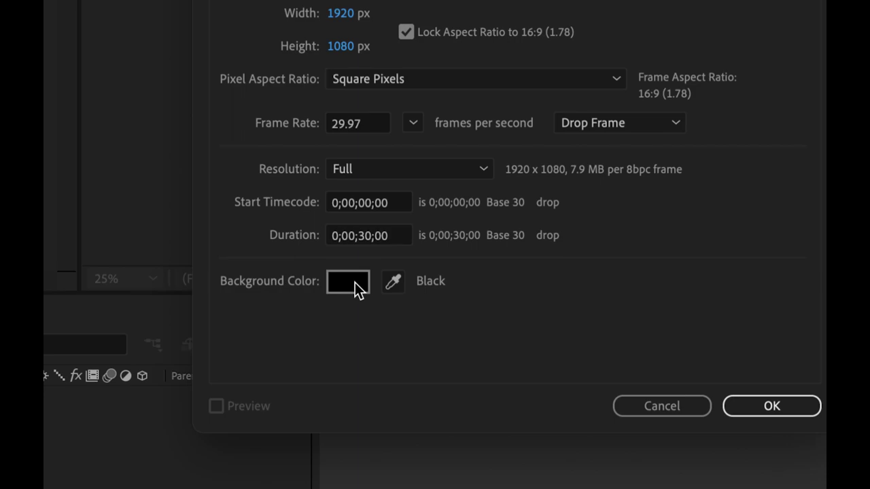
left_click(771, 405)
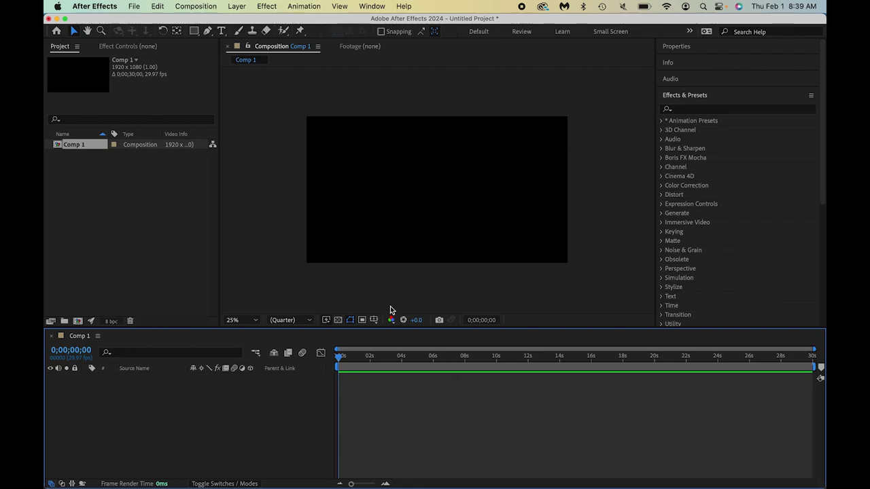
Step: Draw a rectangle shape layer, about 447.5 × 442.9, in the composition's upper left
left_click(193, 32)
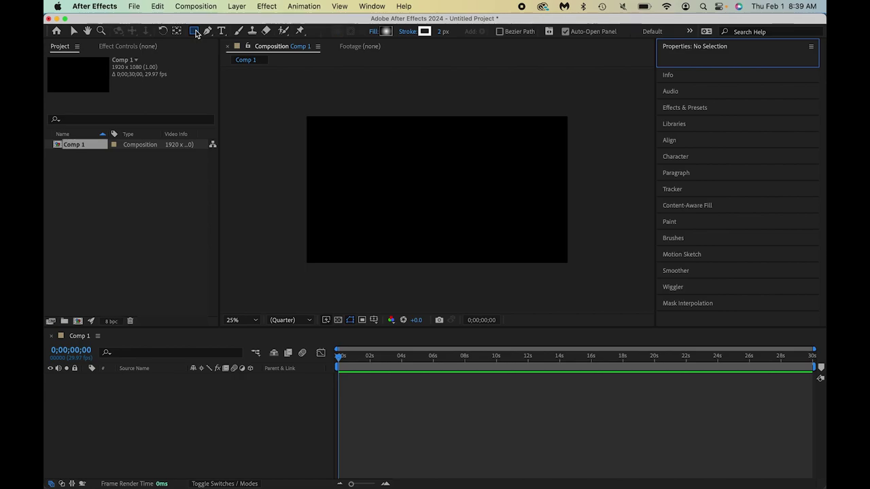
left_click_drag(365, 142, 425, 202)
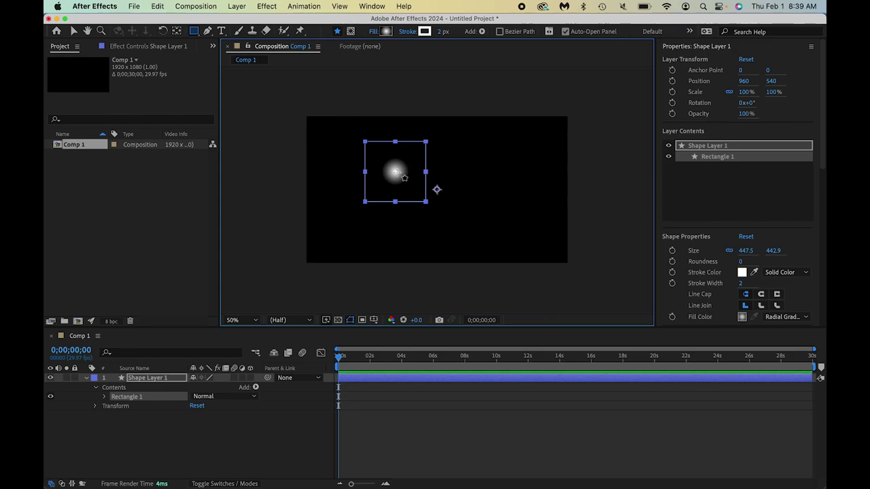
Step: Set the fill gradient's centre stop to red and its outer stop to a saturated blue
left_click(386, 32)
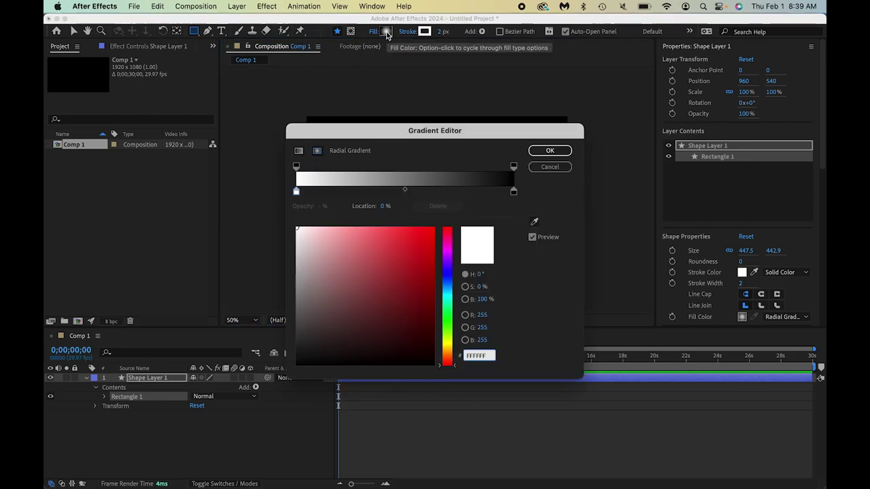
left_click(429, 250)
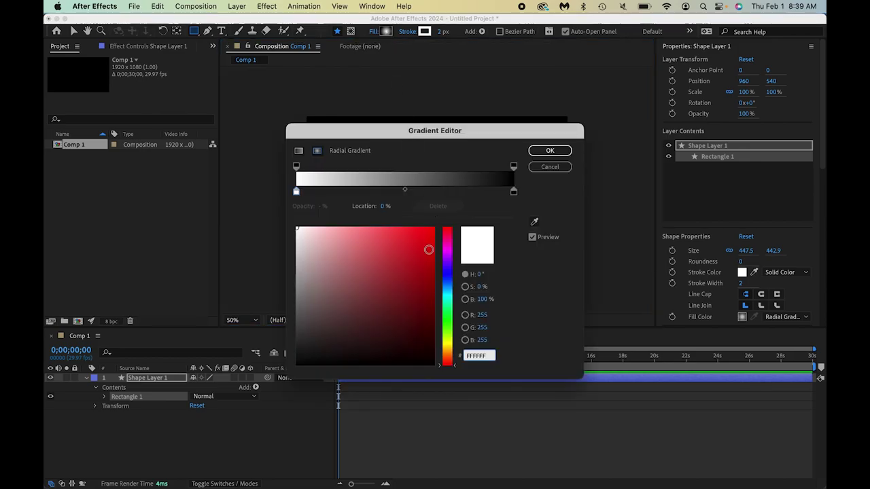
left_click(560, 152)
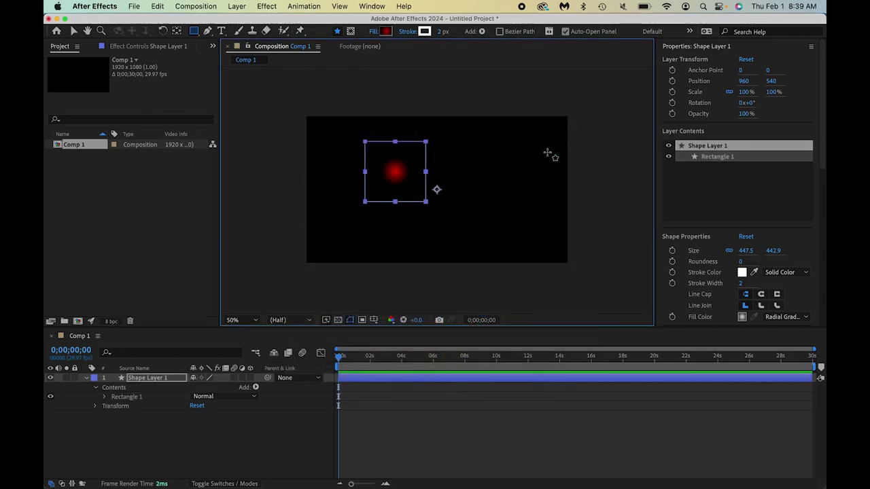
left_click(386, 32)
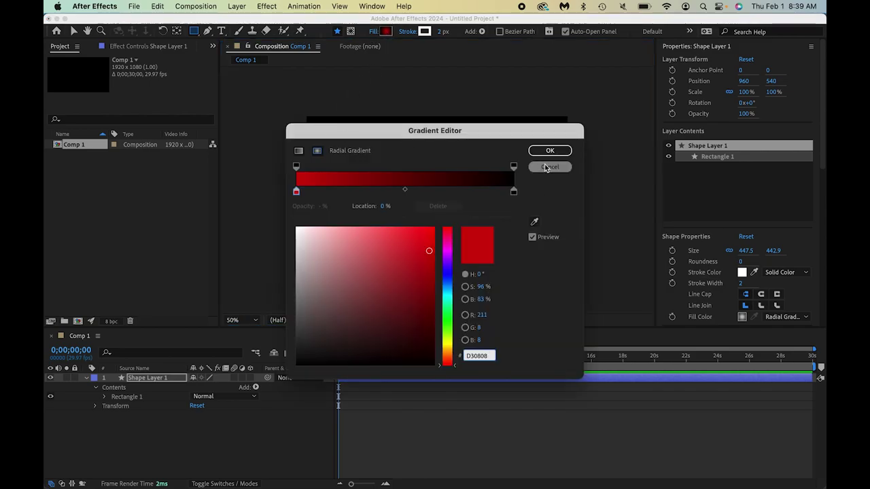
left_click(513, 193)
left_click_drag(451, 250, 446, 278)
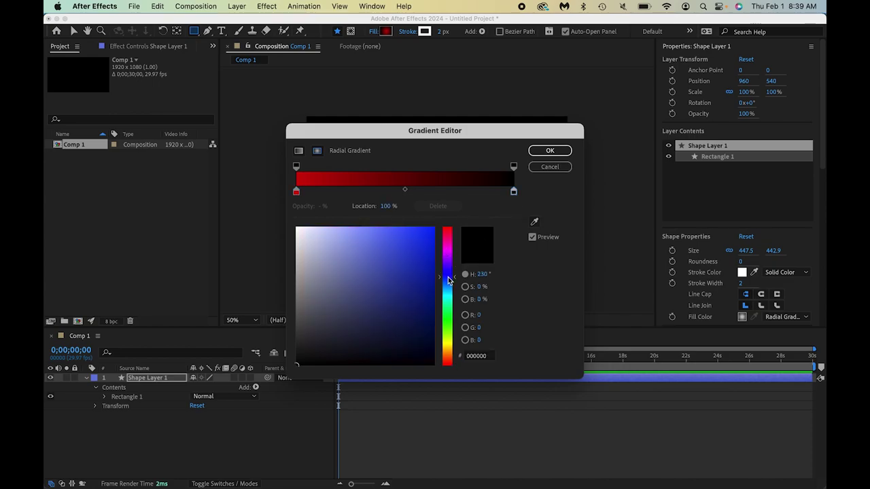
left_click(432, 241)
left_click(549, 150)
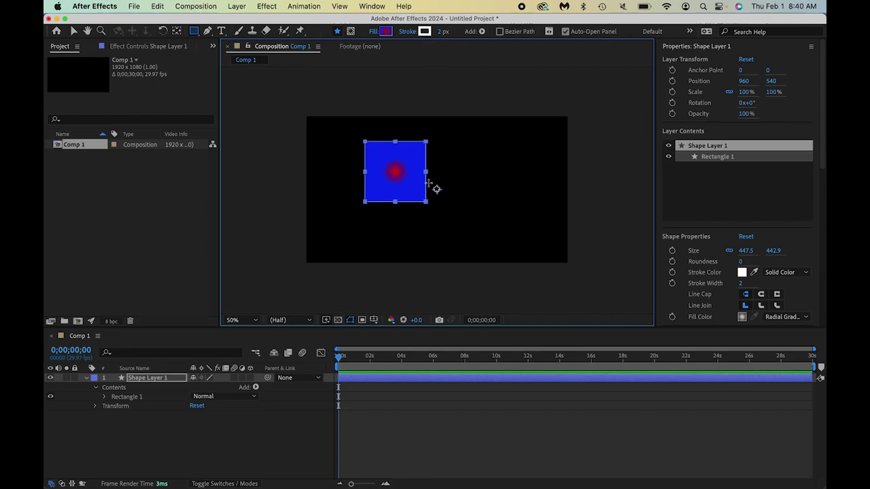
Step: Centre Shape Layer 1's anchor point at -308, -128 and move the square left to 336, 500
left_click(158, 379)
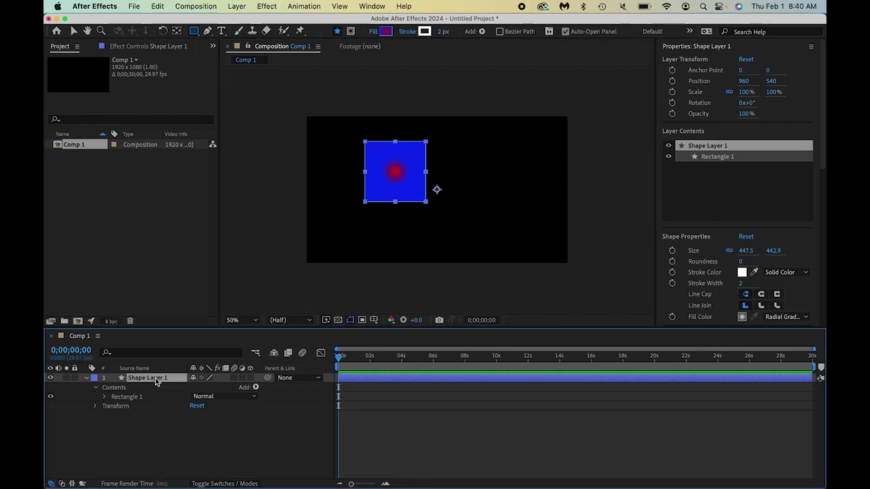
left_click(177, 36)
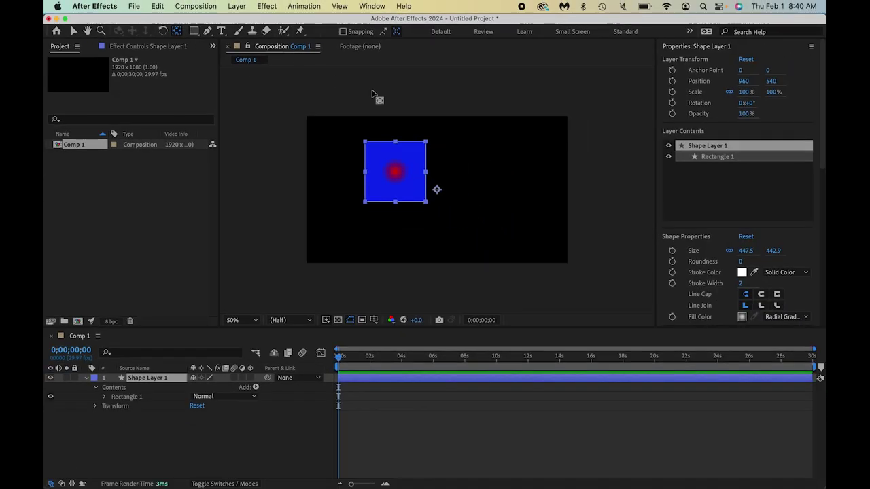
left_click_drag(437, 191, 396, 173)
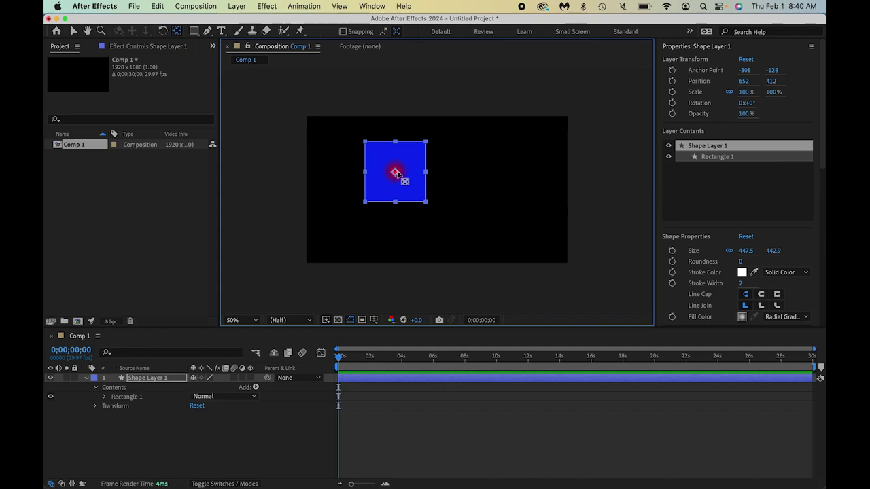
key("v")
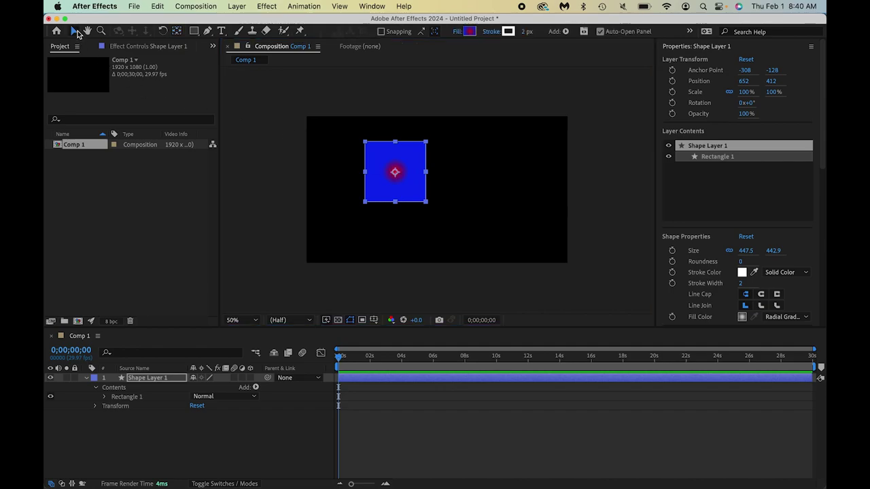
left_click_drag(413, 161, 370, 174)
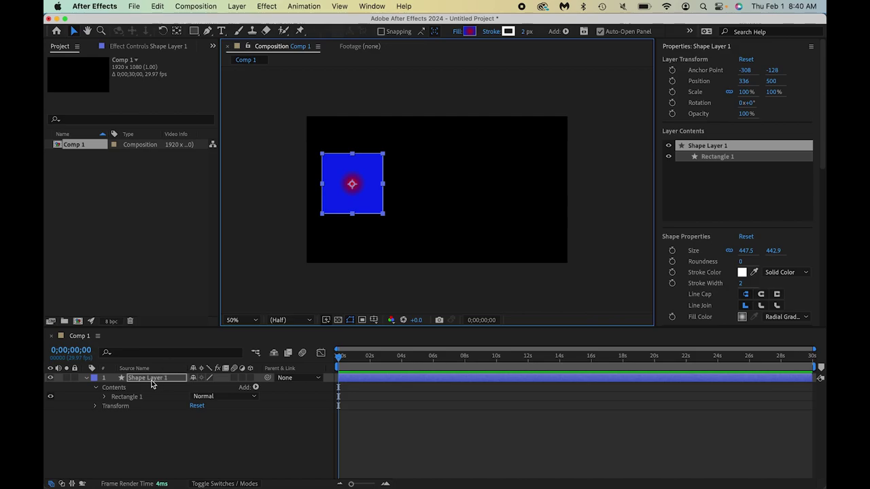
Step: Reveal Shape Layer 1's Transform properties and set a Position keyframe at 0;00;00;00 (336, 500)
left_click(104, 397)
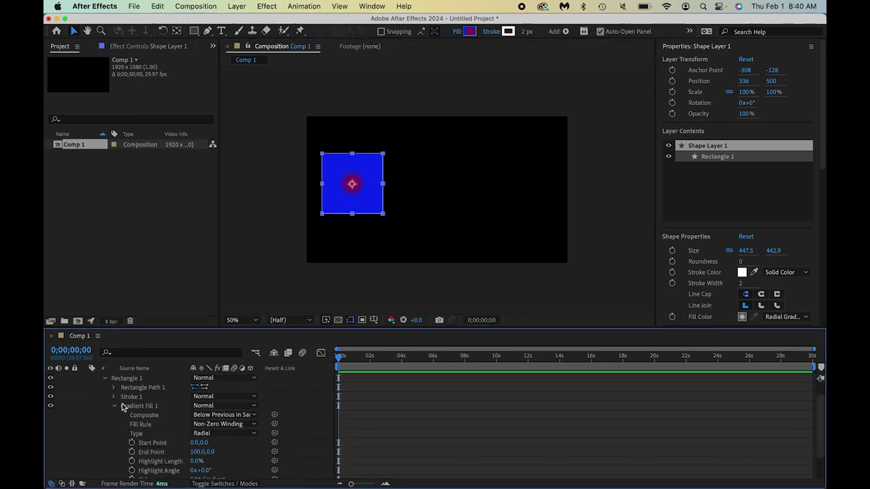
left_click(105, 378)
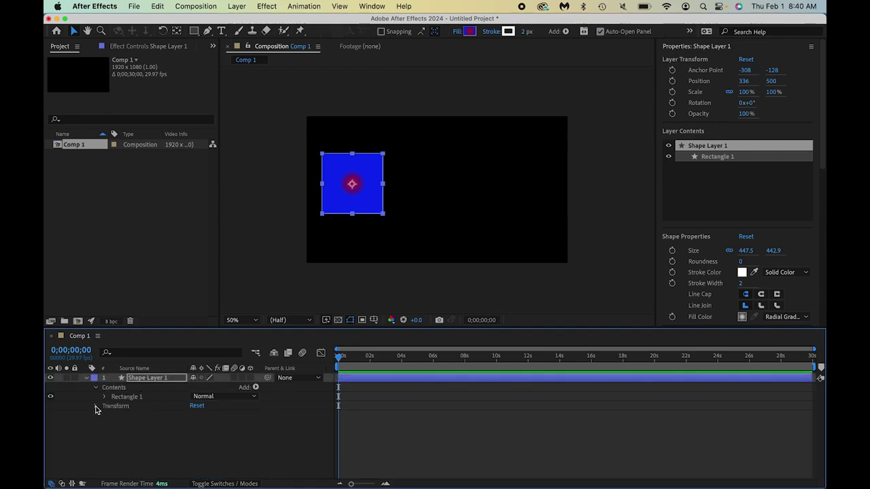
left_click(95, 407)
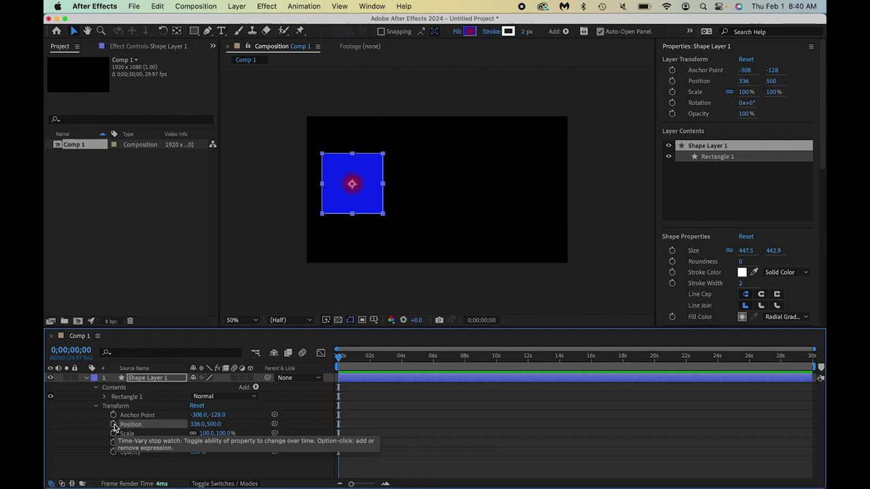
left_click(113, 425)
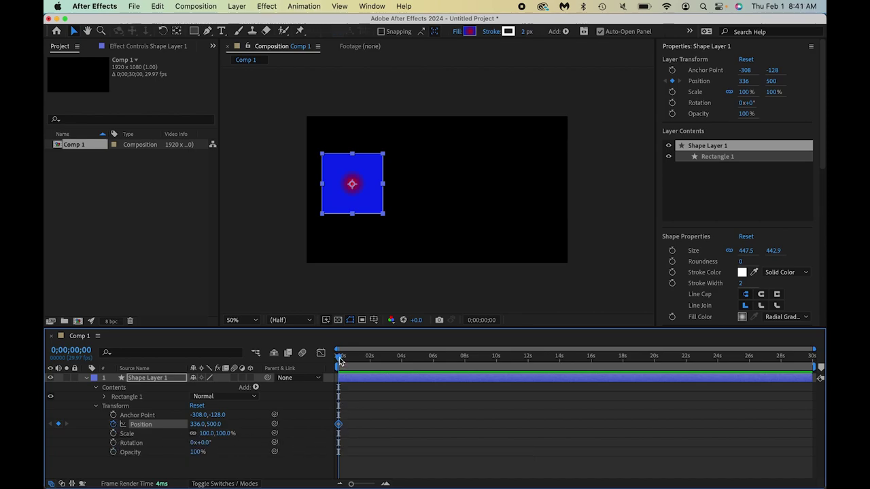
Step: Add a second Position keyframe at 0;00;02;01 (1588, 504) and a starting Scale keyframe
left_click_drag(339, 357, 371, 358)
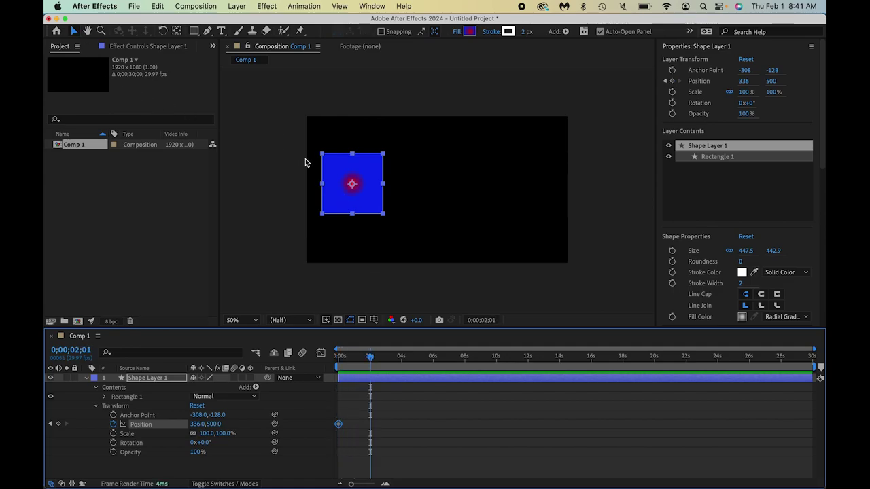
left_click(342, 202)
left_click_drag(342, 202, 511, 203)
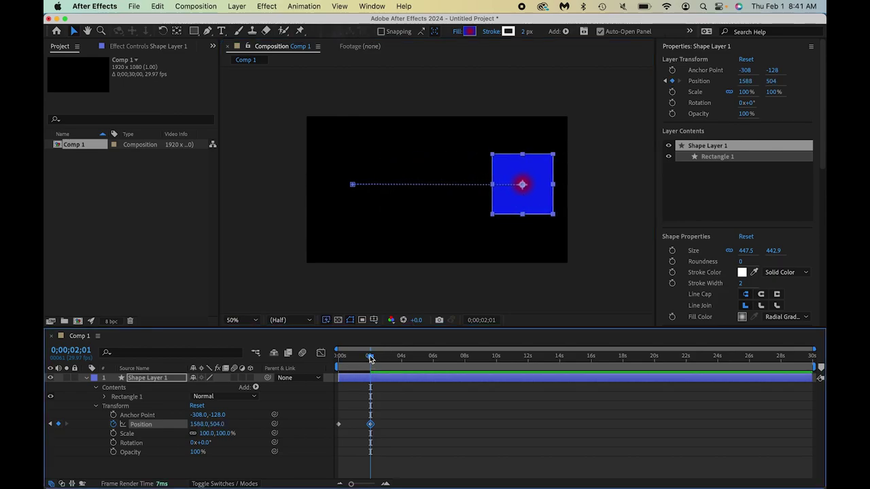
mouse_move(369, 360)
left_mouse_down()
mouse_move(334, 357)
mouse_move(372, 357)
left_mouse_up()
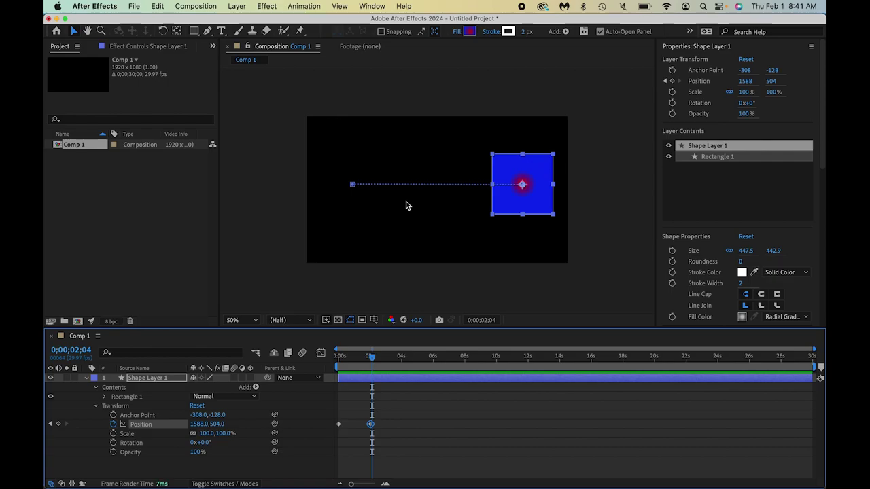
mouse_move(371, 428)
left_mouse_down()
mouse_move(346, 428)
mouse_move(372, 427)
left_mouse_up()
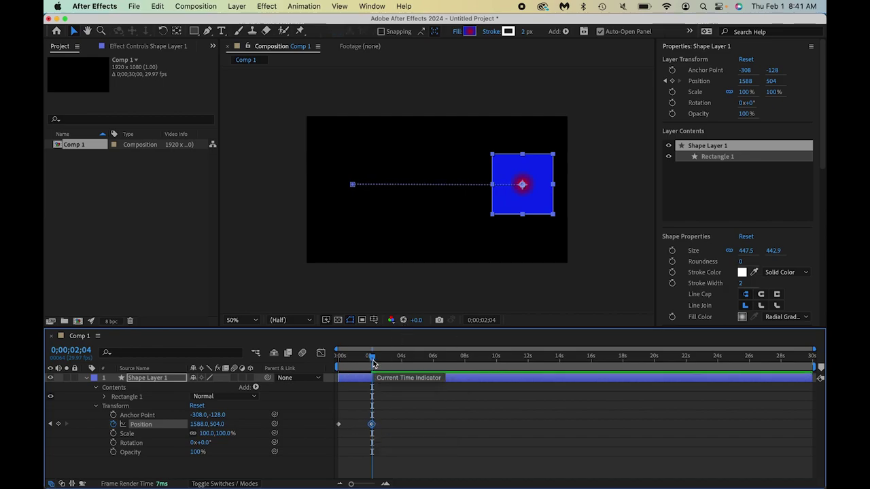
left_click_drag(372, 356, 333, 368)
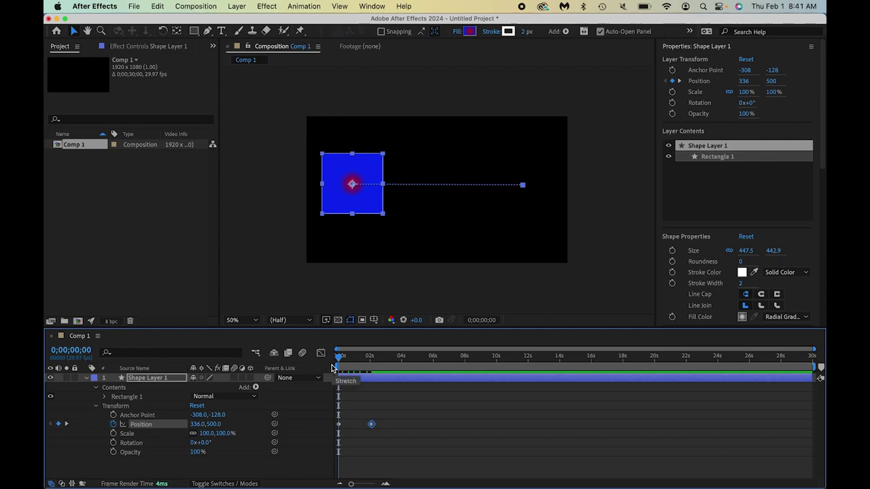
left_click(113, 433)
Step: Keyframe Scale from 0% at the start to 100% at 0;00;02;03
left_click(205, 434)
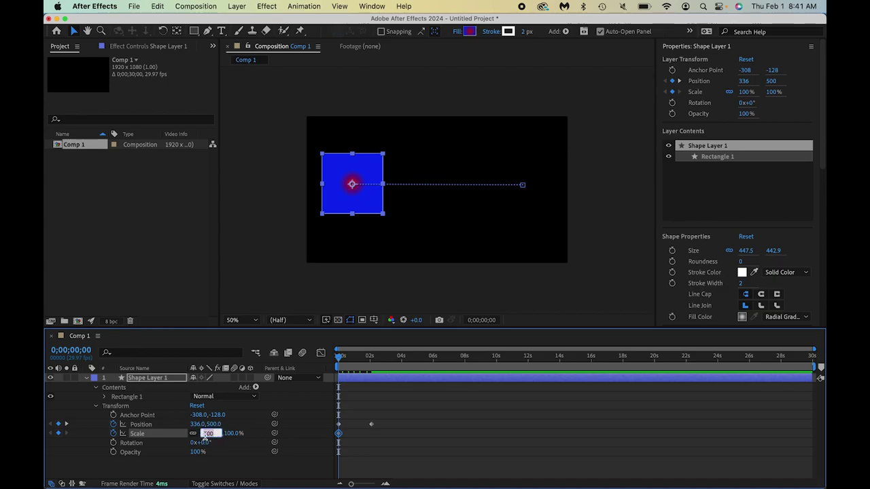
type("0")
left_click(254, 438)
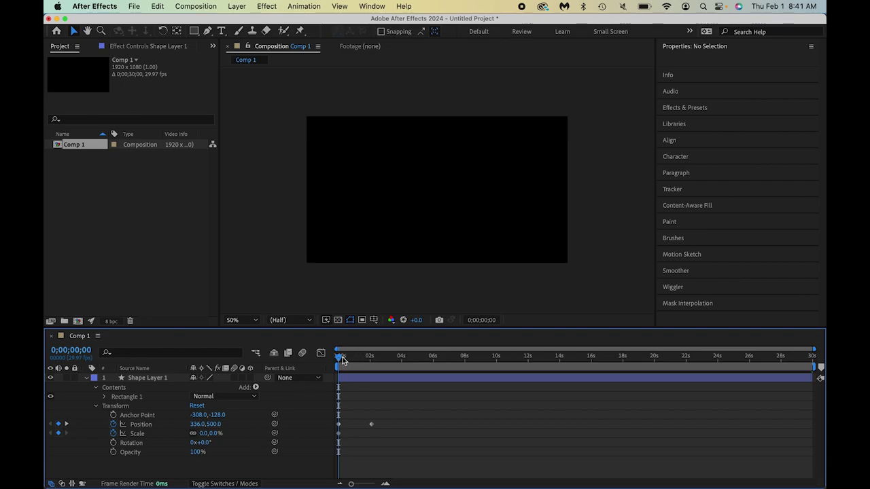
left_click_drag(340, 358, 373, 364)
left_click(203, 433)
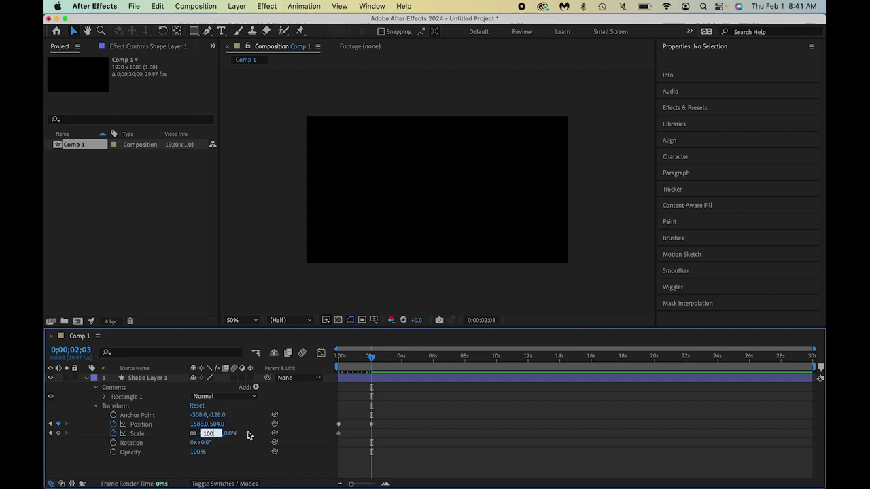
type("100")
key("Return")
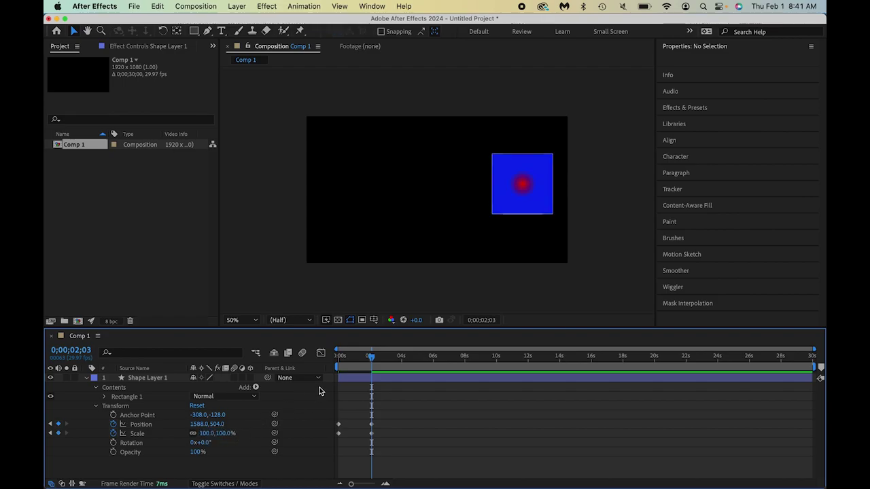
left_click_drag(371, 359, 329, 370)
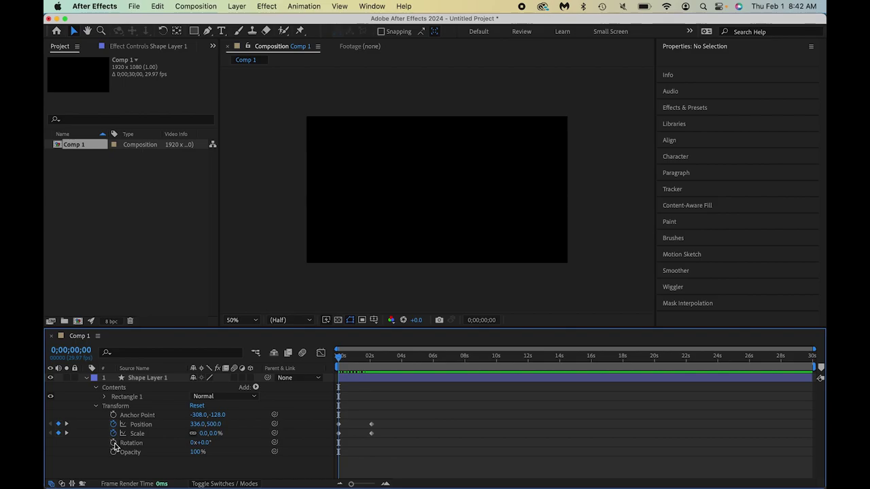
Step: Keyframe Rotation from 0° at the start to 0x+222° at 0;00;02;03
left_click(114, 443)
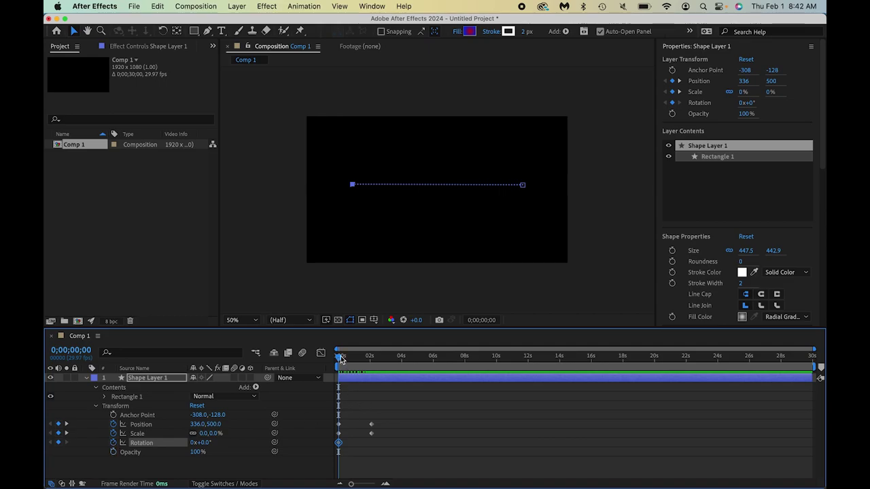
left_click_drag(341, 359, 373, 360)
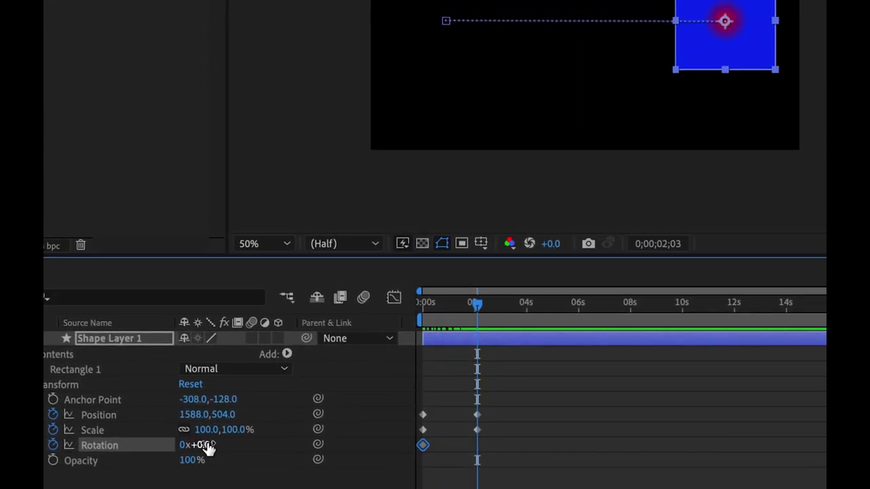
left_click_drag(207, 447, 353, 450)
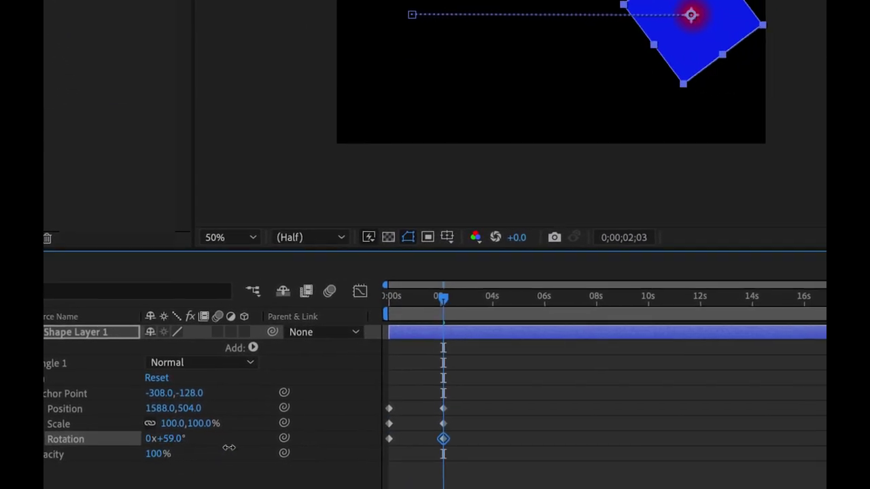
left_click_drag(268, 447, 312, 449)
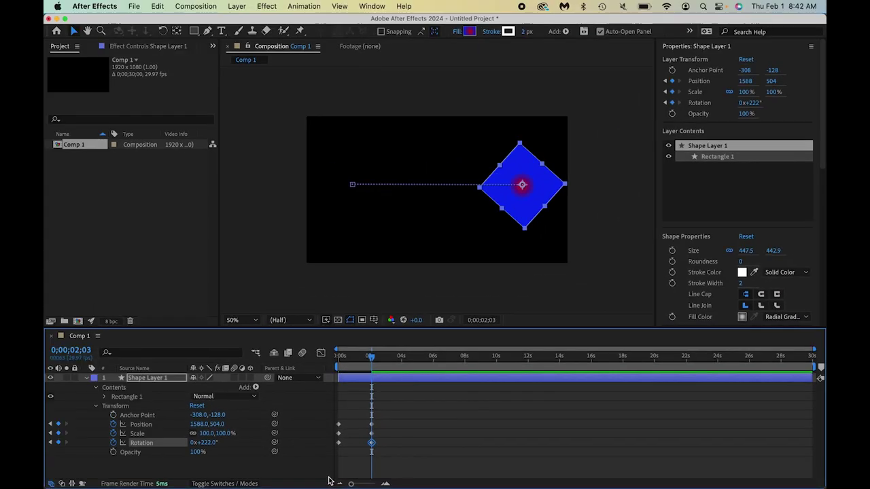
mouse_move(376, 360)
left_mouse_down()
mouse_move(338, 365)
mouse_move(373, 367)
left_mouse_up()
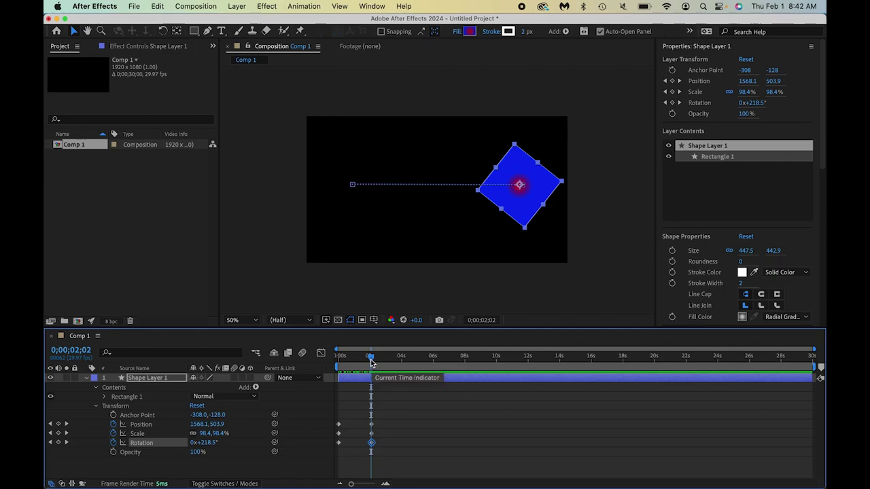
Step: Add Position keyframes at about 4, 6 and 8 seconds: top centre, lower left, then 1636, 856
key("k")
left_click_drag(381, 361, 401, 362)
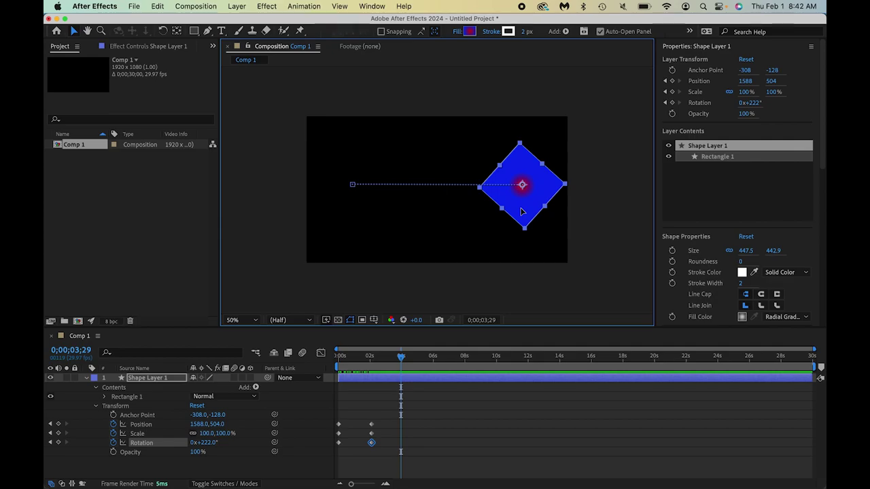
left_click_drag(521, 213, 422, 162)
left_click_drag(401, 358, 432, 358)
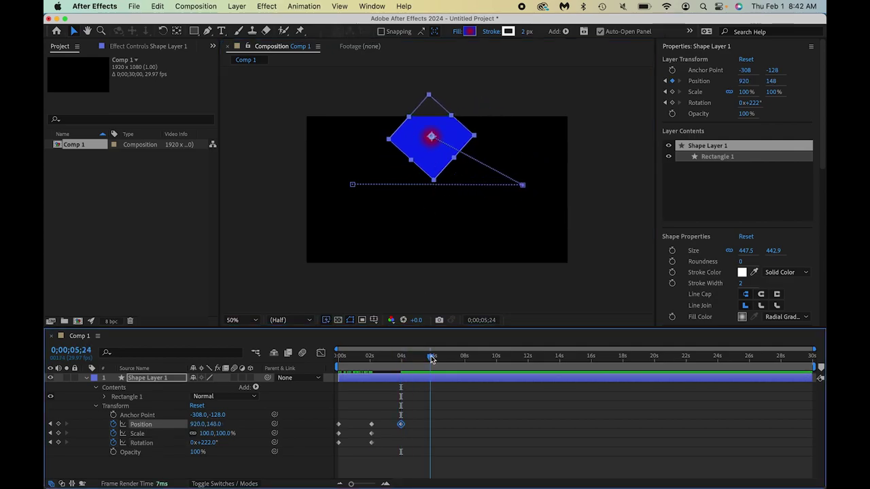
left_click_drag(420, 173, 330, 269)
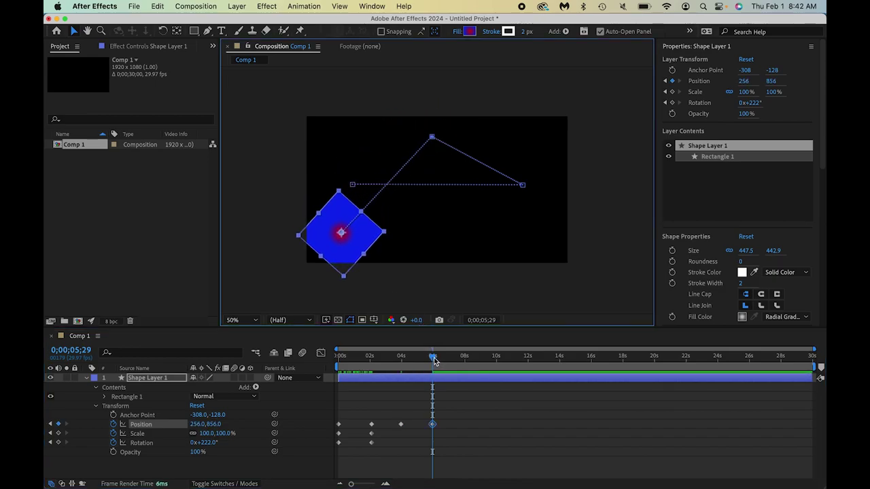
left_click_drag(435, 358, 464, 358)
left_click_drag(344, 257, 530, 255)
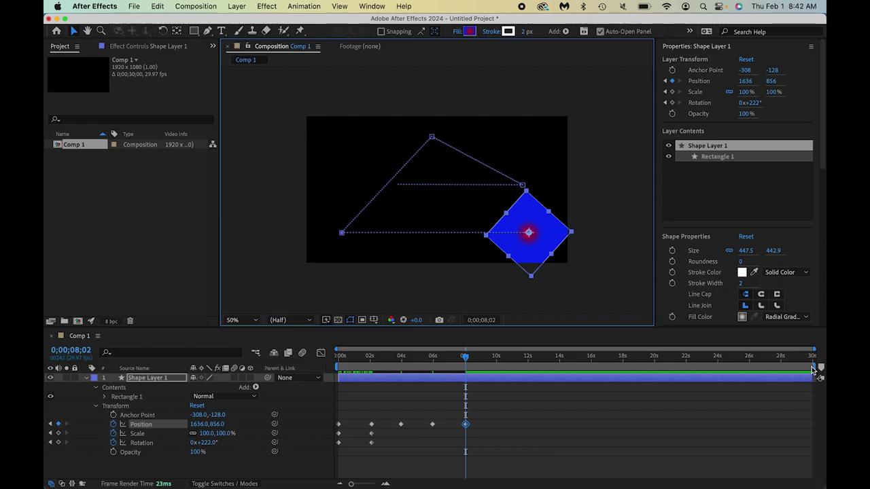
Step: End the work area at about 8 seconds and preview the animation
left_click_drag(813, 371, 314, 373)
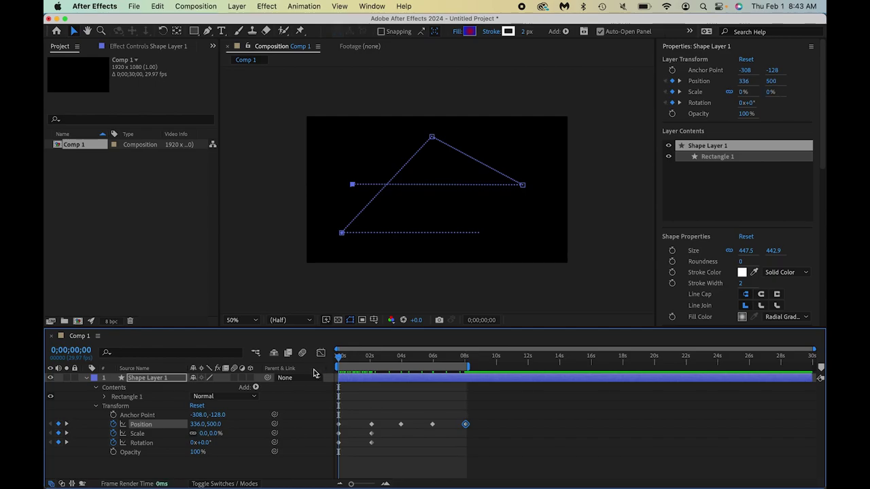
key("space")
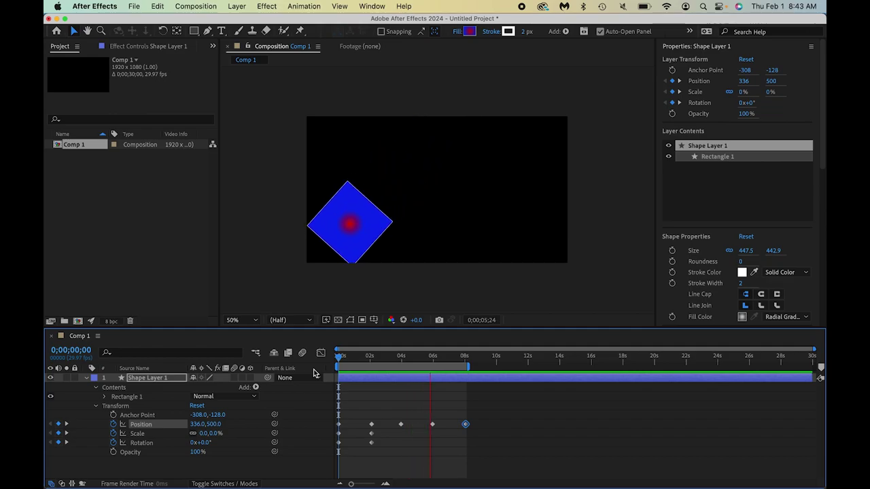
left_click(410, 445)
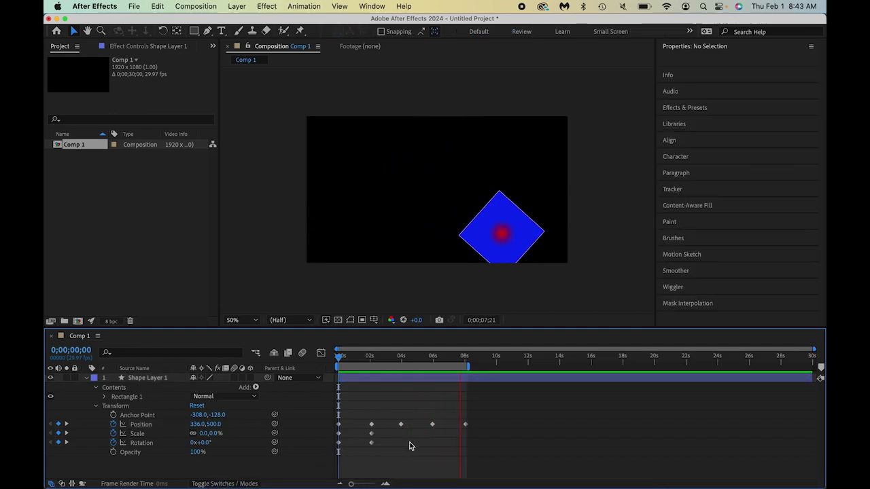
Step: Stop the preview, return to 0 s, and select all the position, scale and rotation keyframes
key("space")
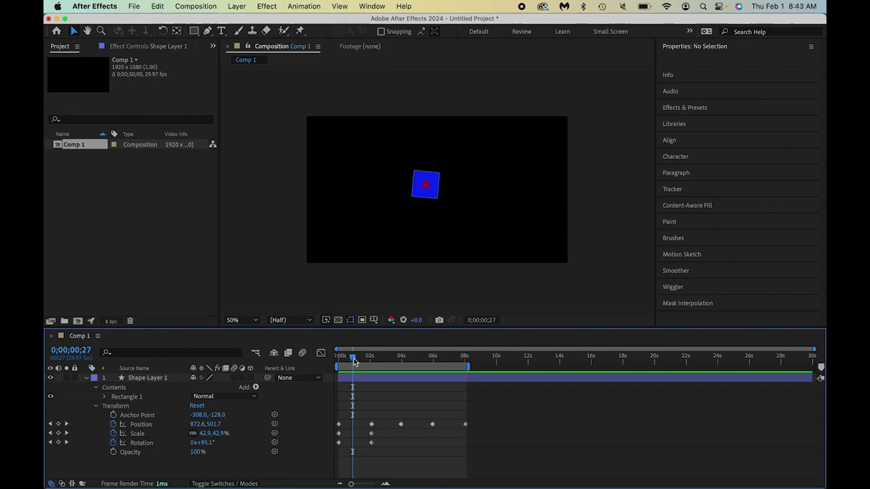
key("Home")
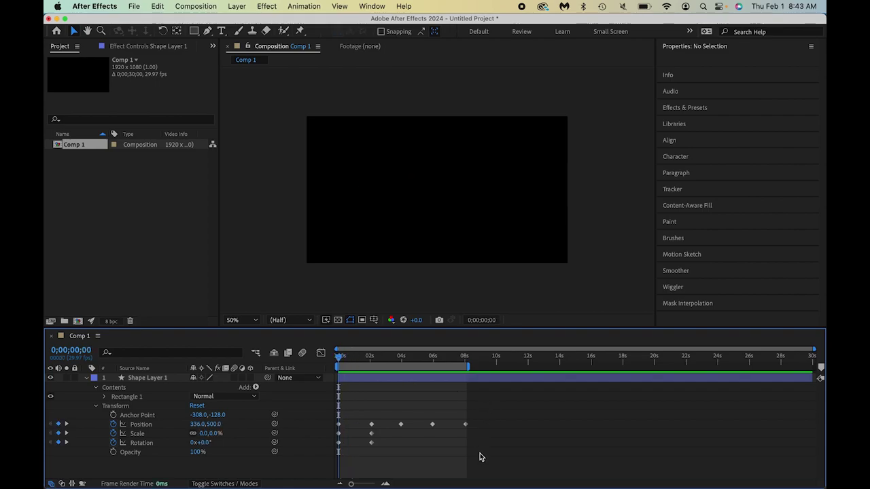
left_click_drag(478, 451, 336, 425)
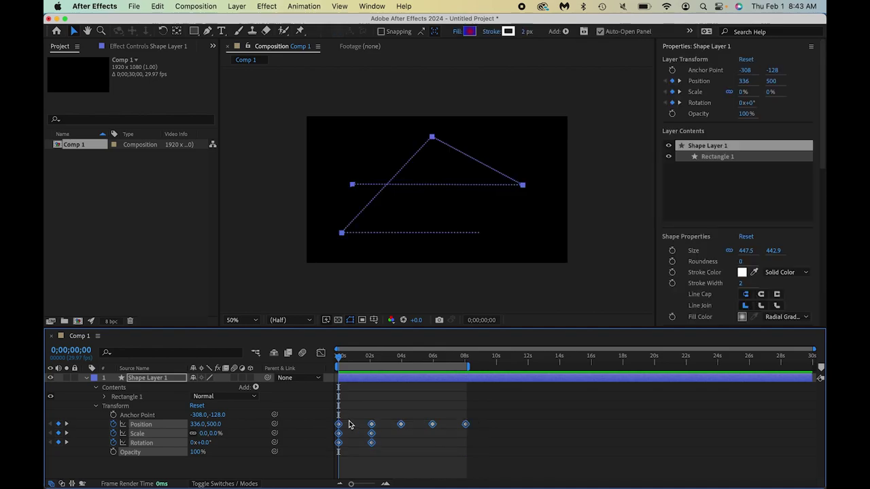
Step: Apply Keyframe Assistant Easy Ease to the selected keyframes and preview the smoothed motion
right_click(402, 425)
mouse_move(469, 477)
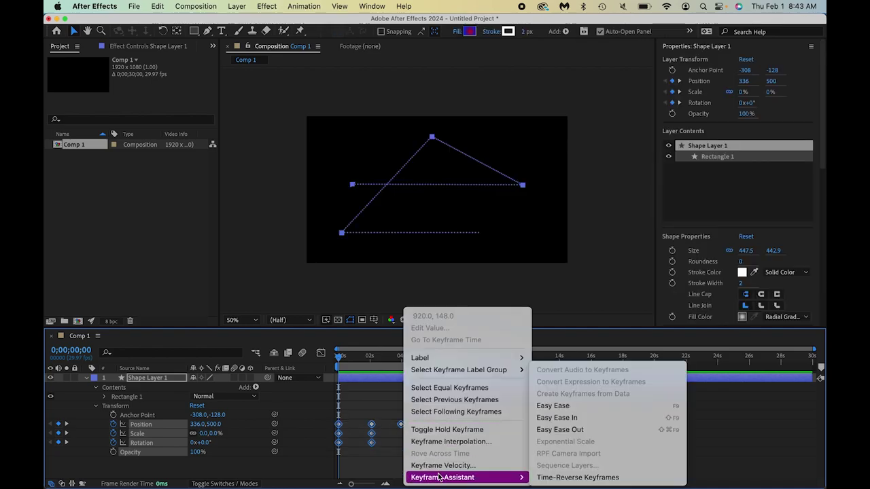
left_click(566, 407)
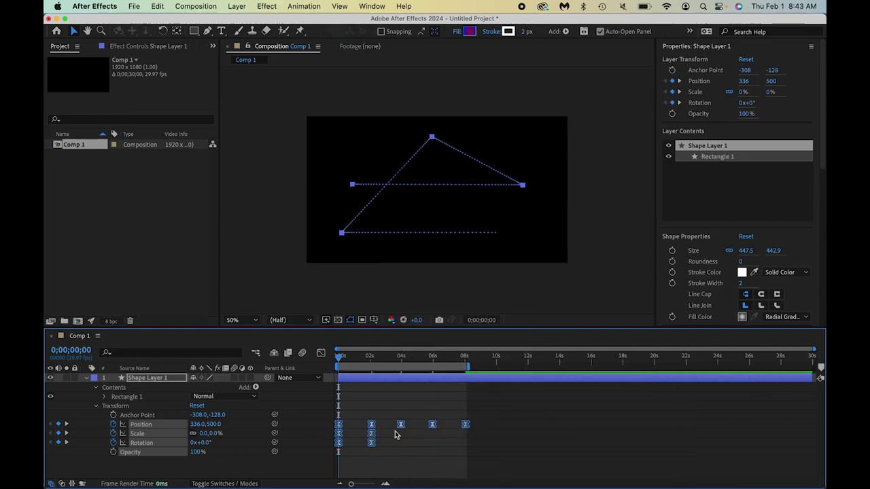
key("space")
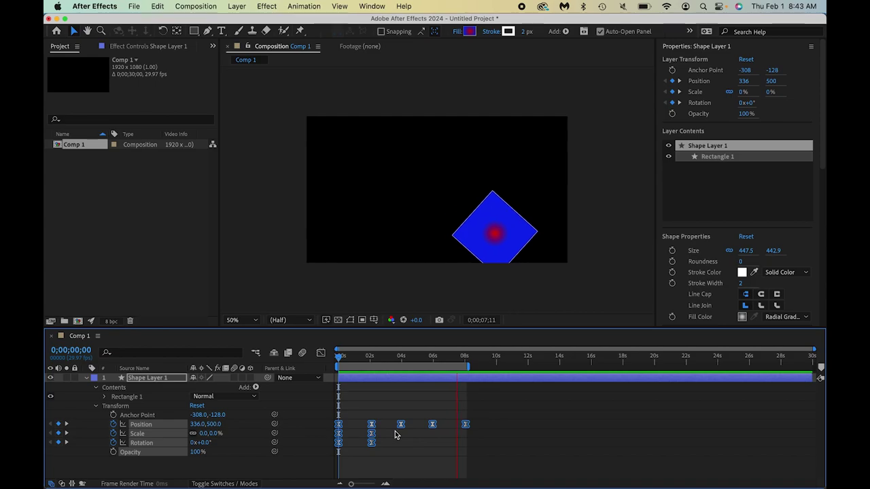
key("space")
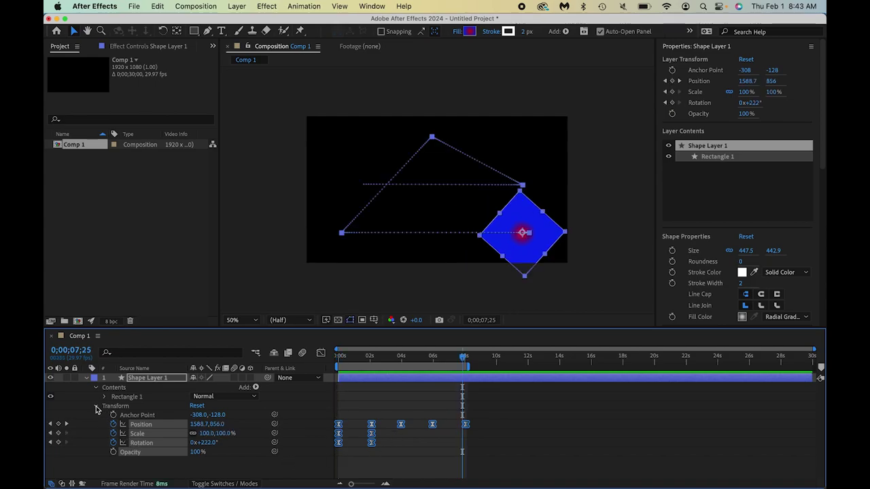
left_click(96, 407)
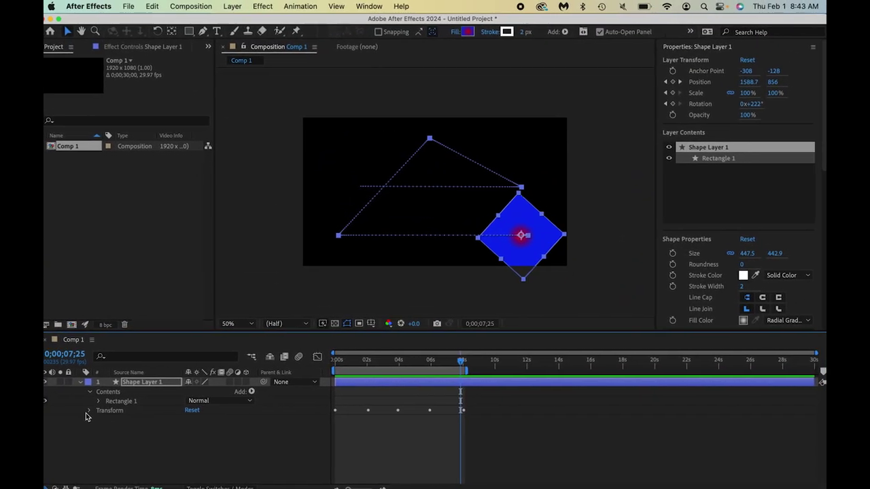
left_click(88, 412)
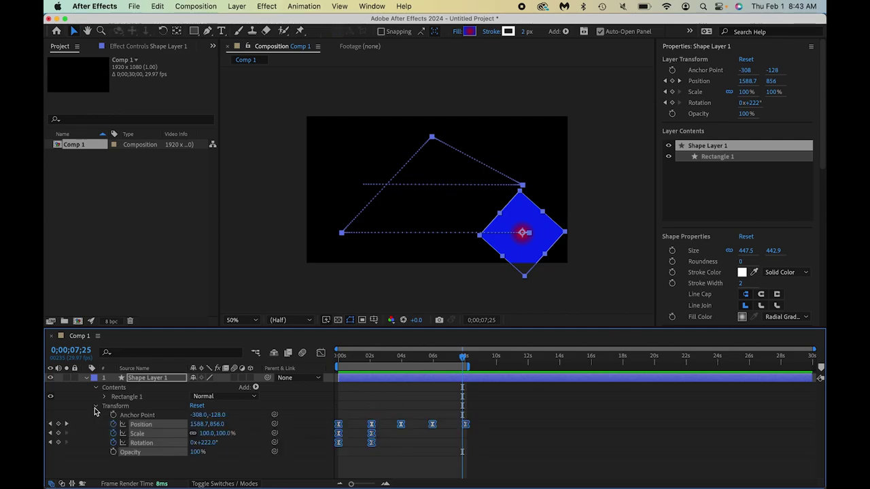
left_click(95, 407)
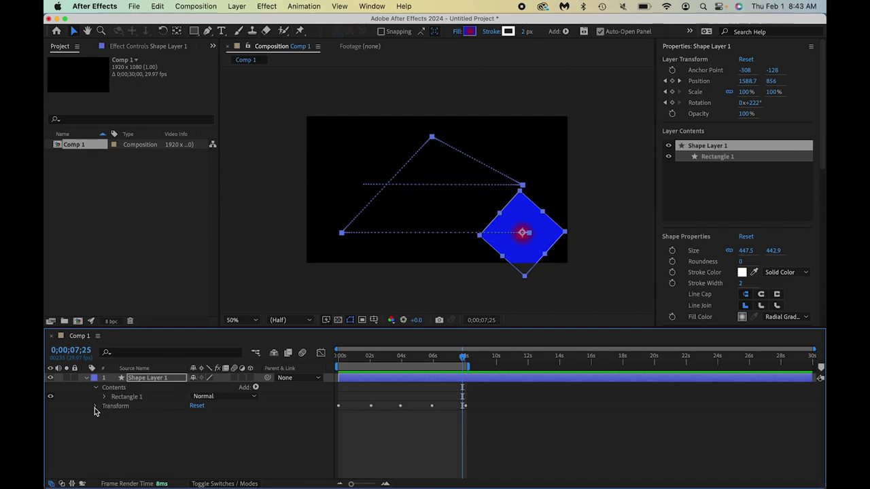
left_click(372, 406)
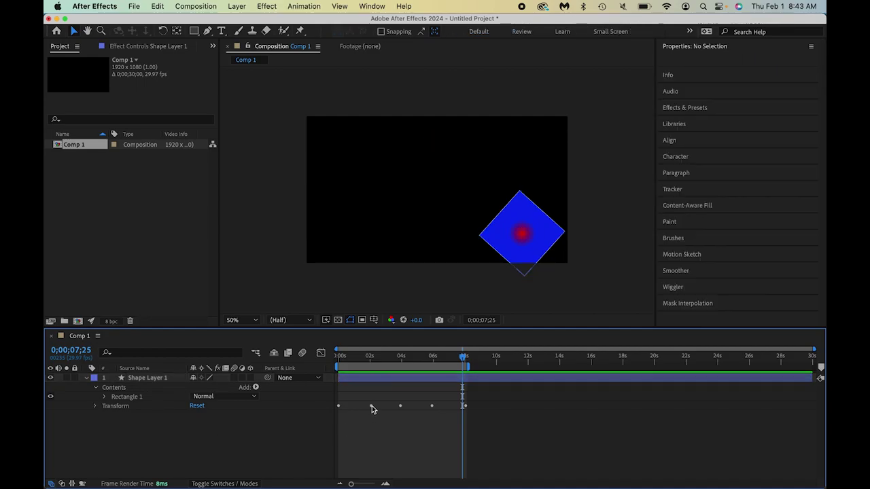
left_click(113, 408)
left_click(97, 406)
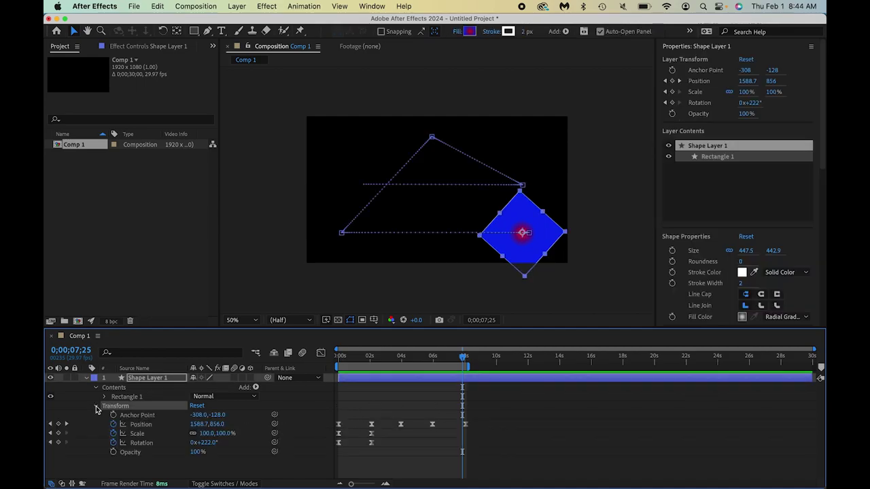